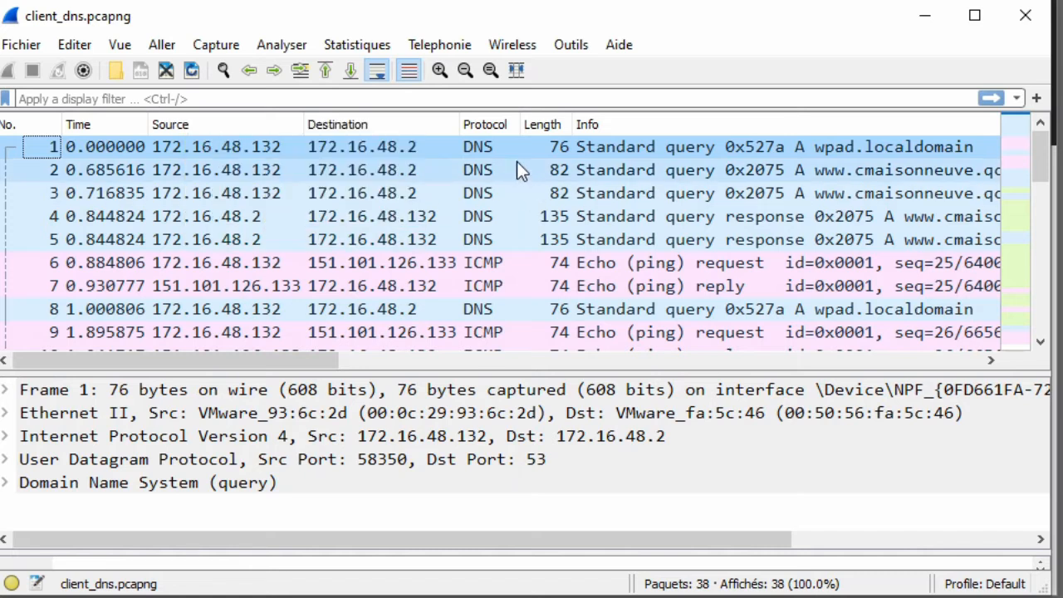
Select packets 5, 6 and 7 in turn to compare the DNS and ICMP packet details.
{"action": "left_click", "coordinate": [513, 239]}
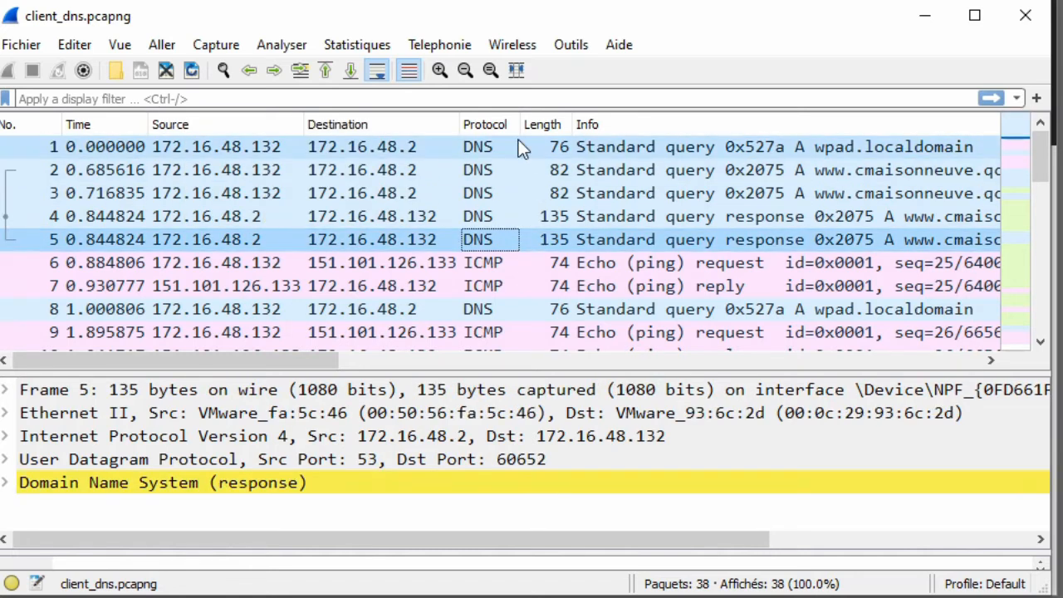
{"action": "left_click", "coordinate": [513, 261]}
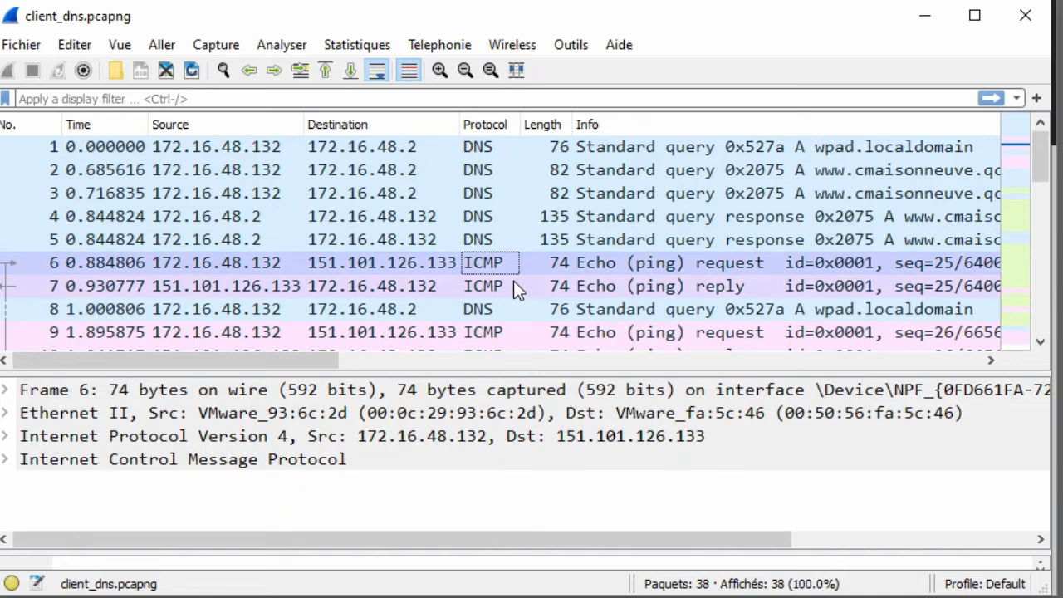
{"action": "left_click", "coordinate": [514, 282]}
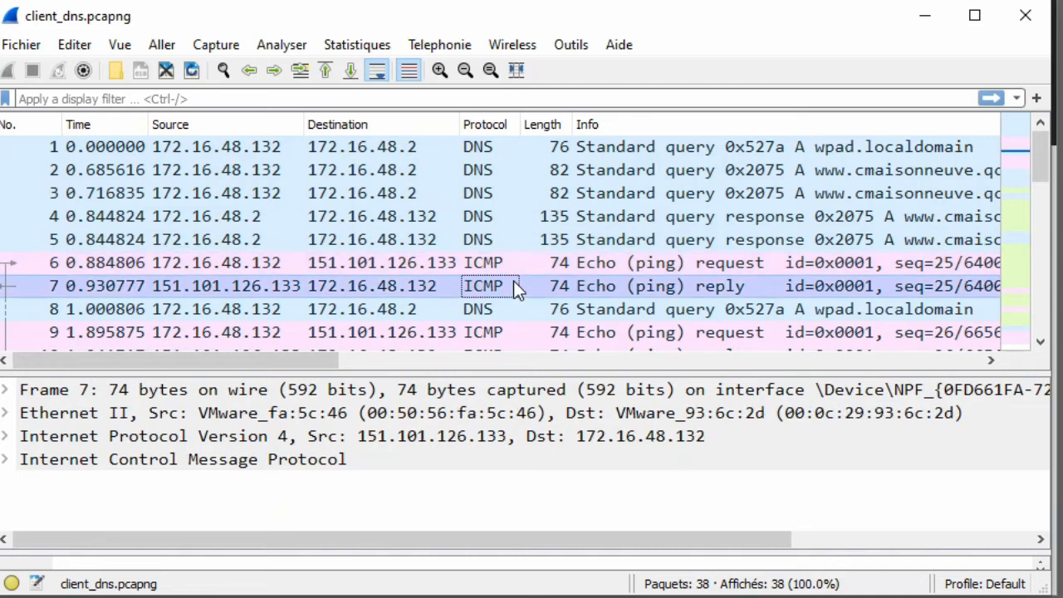
Filter the packet list of client_dns.pcapng to show only dns traffic.
{"action": "left_click", "coordinate": [217, 98]}
{"action": "type", "text": "dns"}
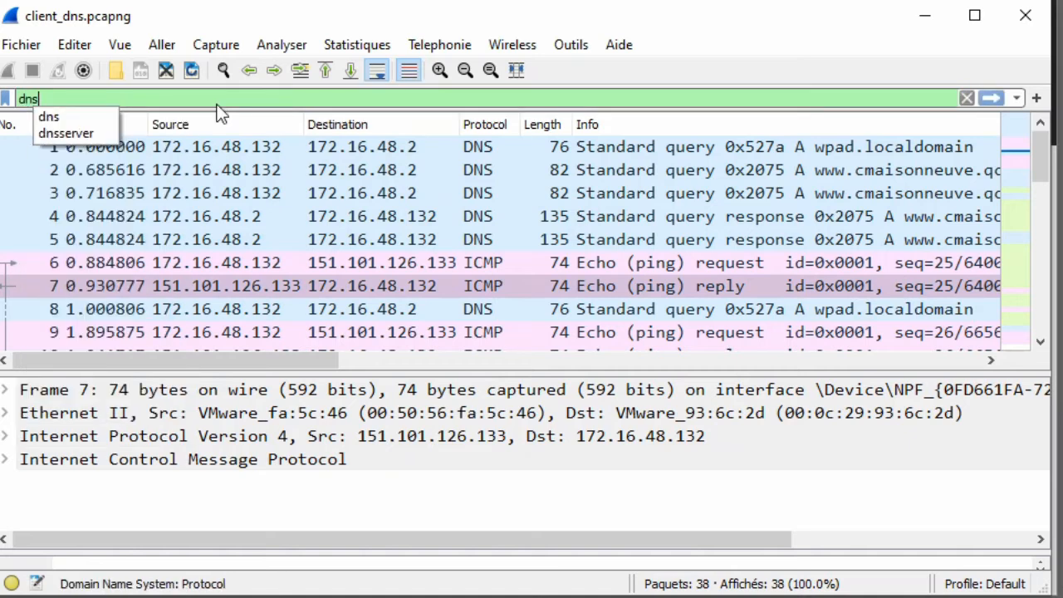
{"action": "key", "text": "Return"}
Select packet 2, enlarge the packet details area and examine the source and destination addresses in its IPv4 layer.
{"action": "left_click", "coordinate": [446, 170]}
{"action": "left_click_drag", "start_coordinate": [446, 370], "coordinate": [446, 205]}
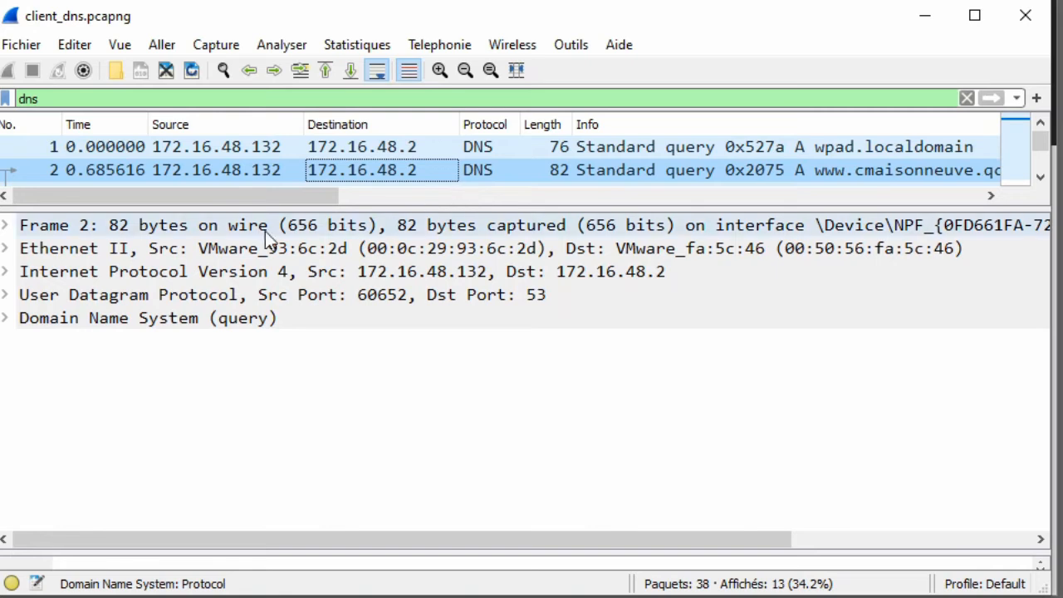
{"action": "left_click_drag", "start_coordinate": [474, 280], "coordinate": [379, 276]}
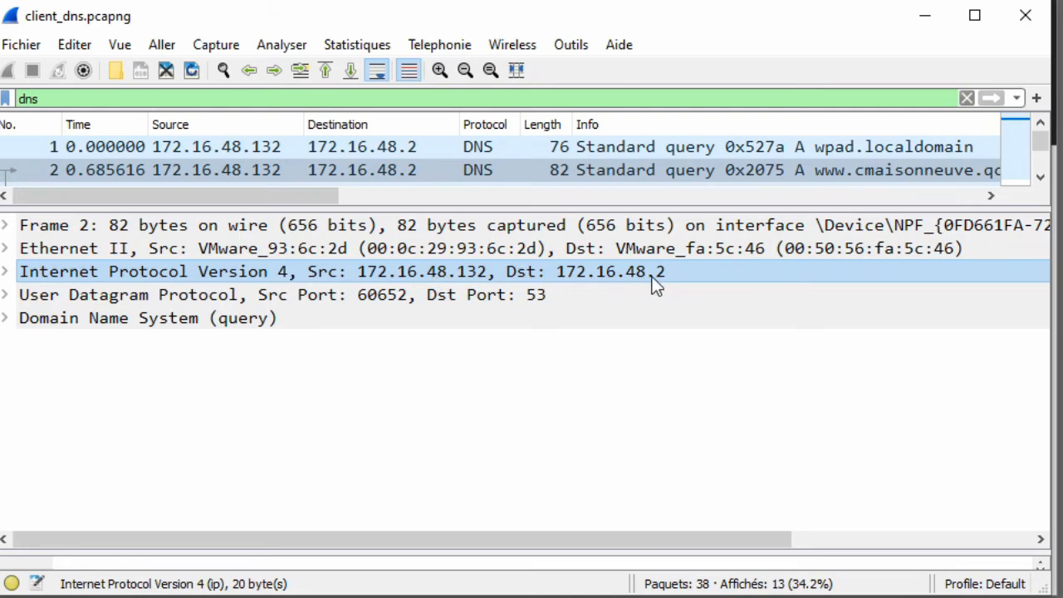
Examine packet 2's UDP ports, and expand its Domain Name System section to inspect the transaction ID.
{"action": "left_click", "coordinate": [181, 295]}
{"action": "left_click_drag", "start_coordinate": [532, 281], "coordinate": [511, 286]}
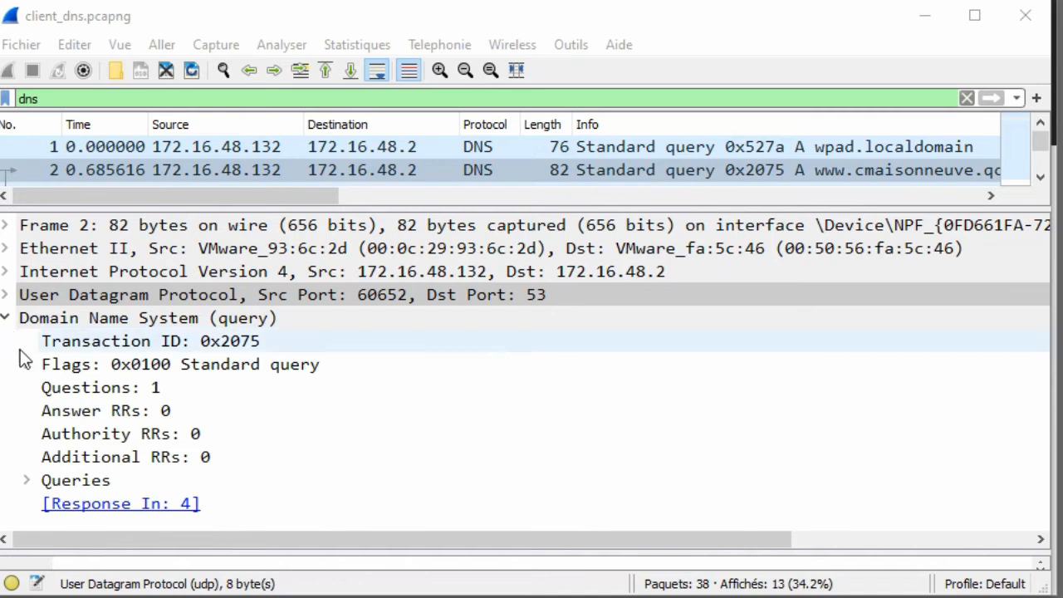
{"action": "left_click", "coordinate": [525, 549]}
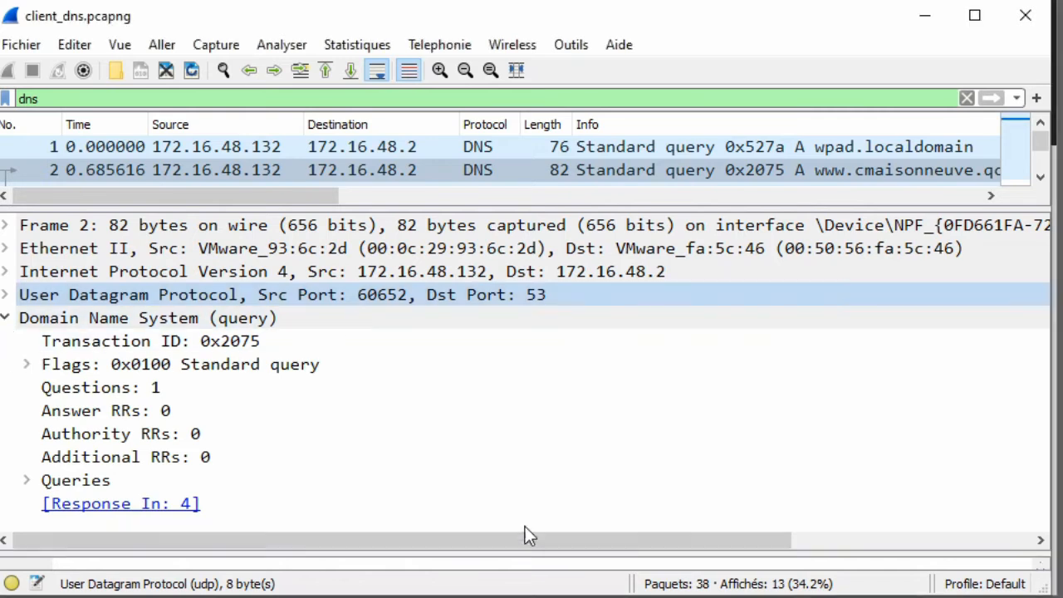
{"action": "left_click", "coordinate": [233, 349]}
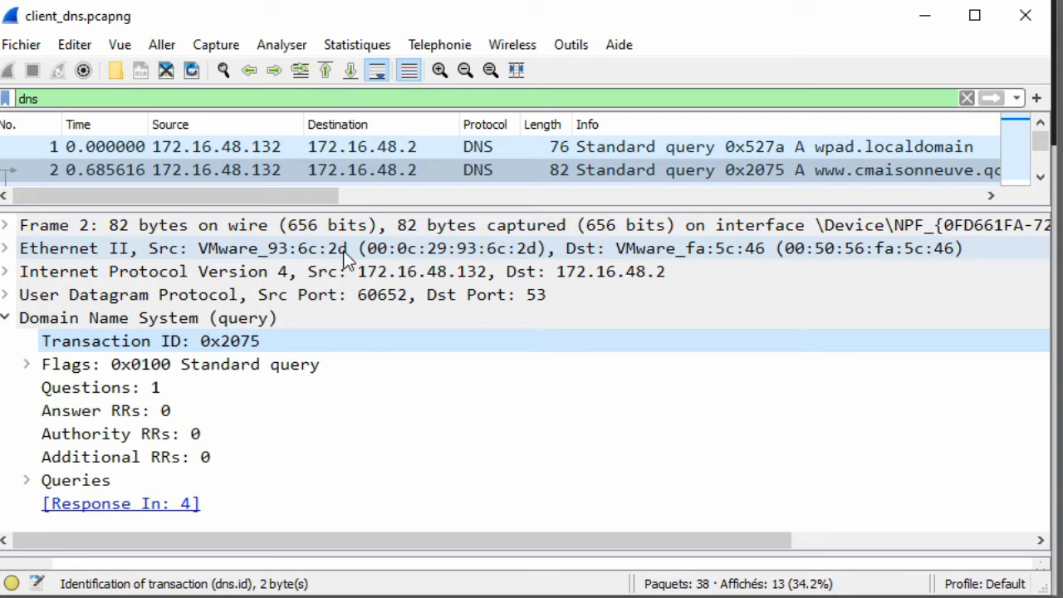
Expand the DNS query's flags and mark the Response and Recursion desired lines with arrows.
{"action": "left_click", "coordinate": [115, 371]}
{"action": "left_click_drag", "start_coordinate": [387, 550], "coordinate": [378, 388]}
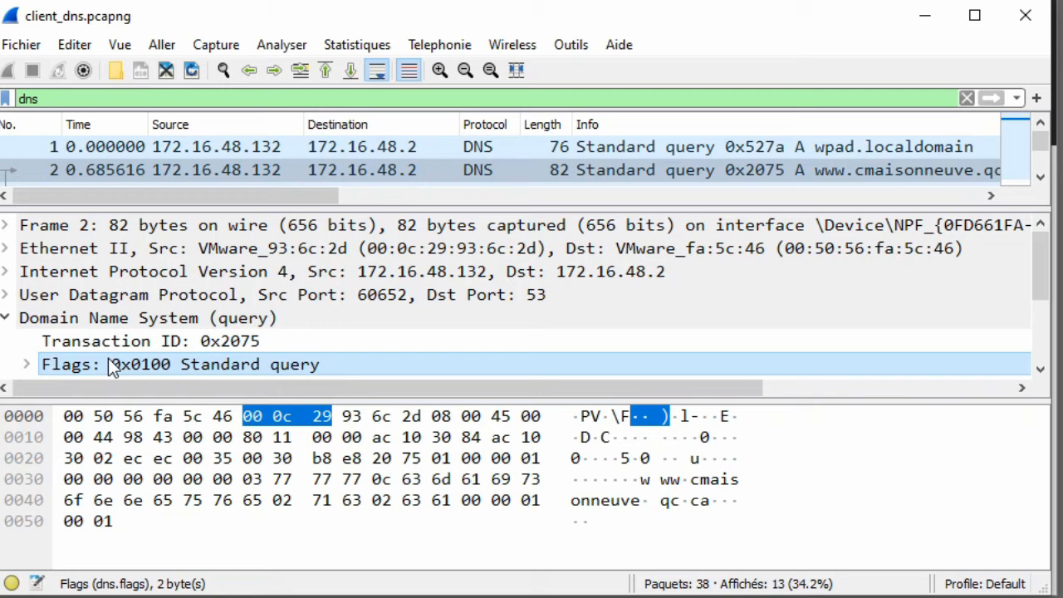
{"action": "double_click", "coordinate": [80, 367]}
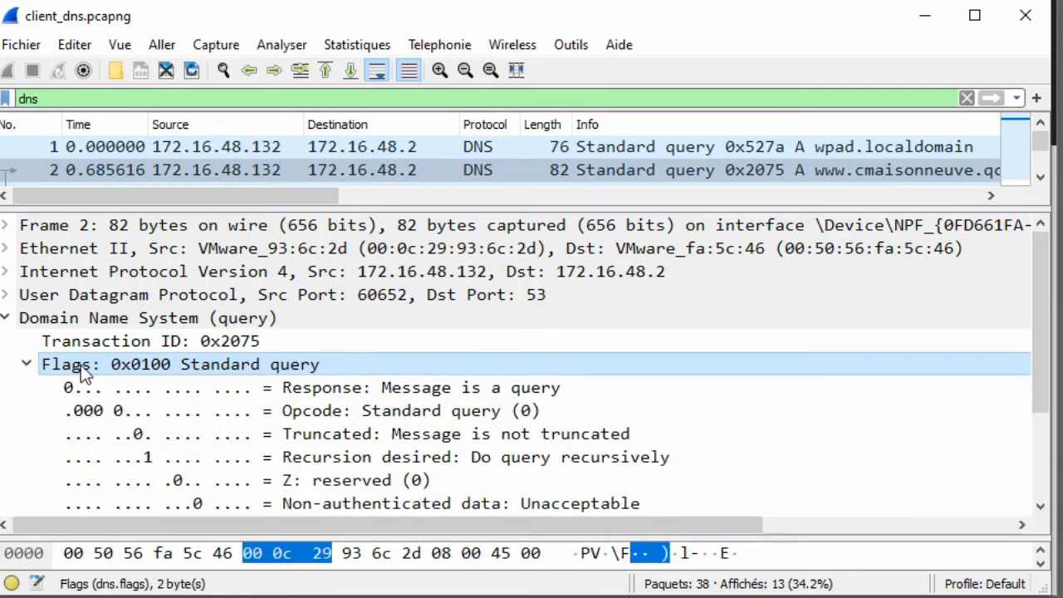
{"action": "scroll", "coordinate": [501, 405], "scroll_direction": "down", "scroll_amount": 1}
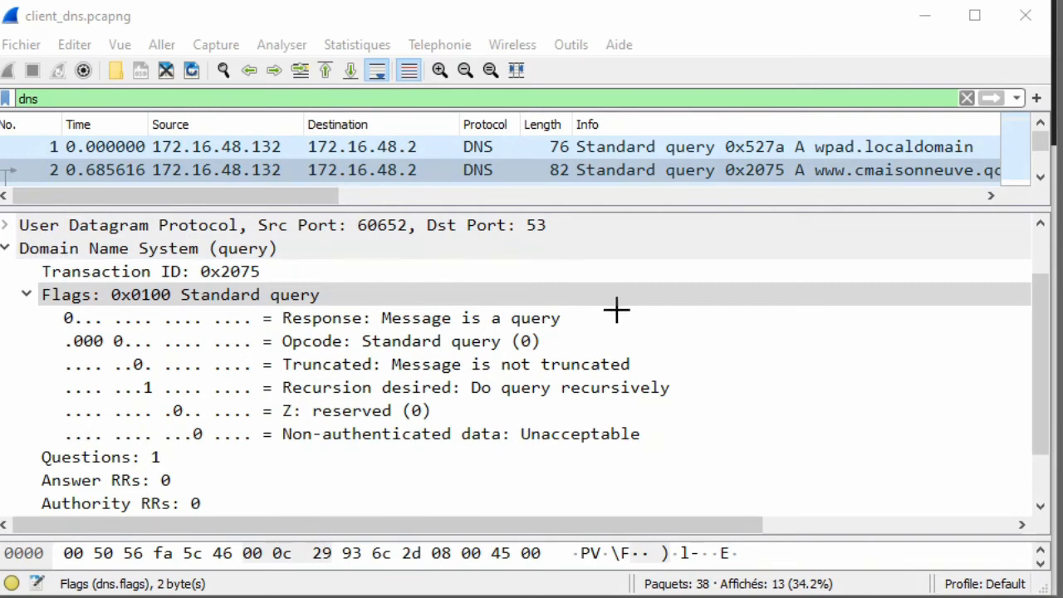
{"action": "mouse_move", "coordinate": [638, 314]}
{"action": "left_mouse_down"}
{"action": "mouse_move", "coordinate": [574, 319]}
{"action": "mouse_move", "coordinate": [567, 304]}
{"action": "left_mouse_up"}
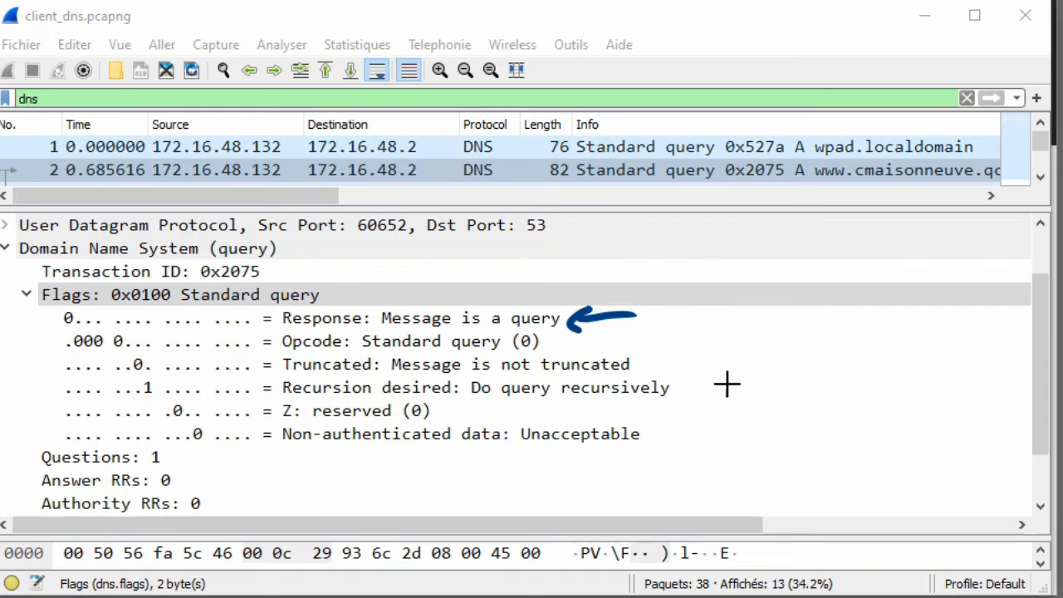
{"action": "mouse_move", "coordinate": [739, 380]}
{"action": "left_mouse_down"}
{"action": "mouse_move", "coordinate": [689, 383]}
{"action": "mouse_move", "coordinate": [701, 388]}
{"action": "left_mouse_up"}
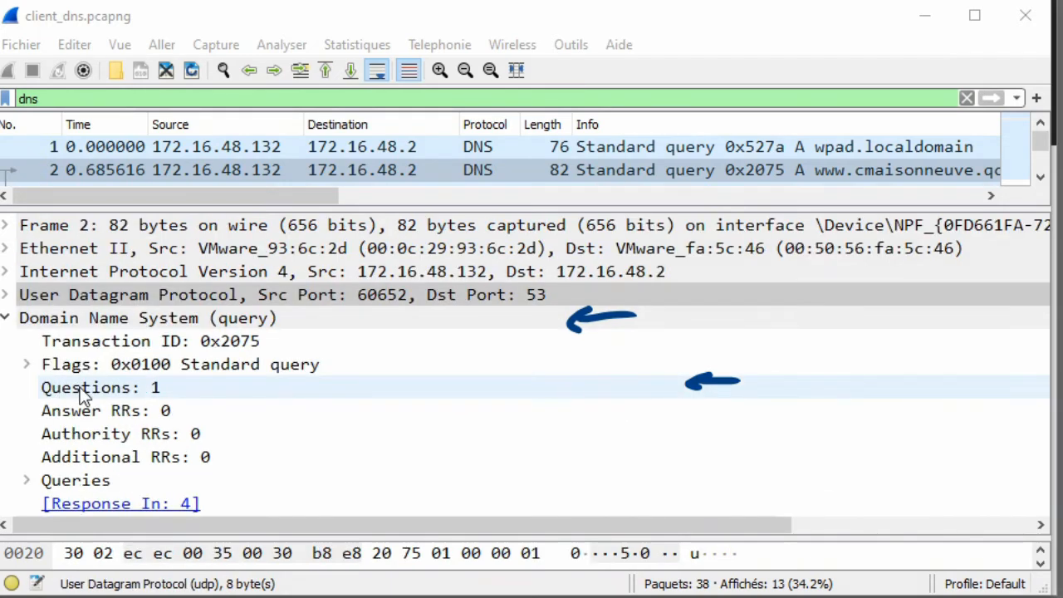
{"action": "left_click", "coordinate": [81, 388]}
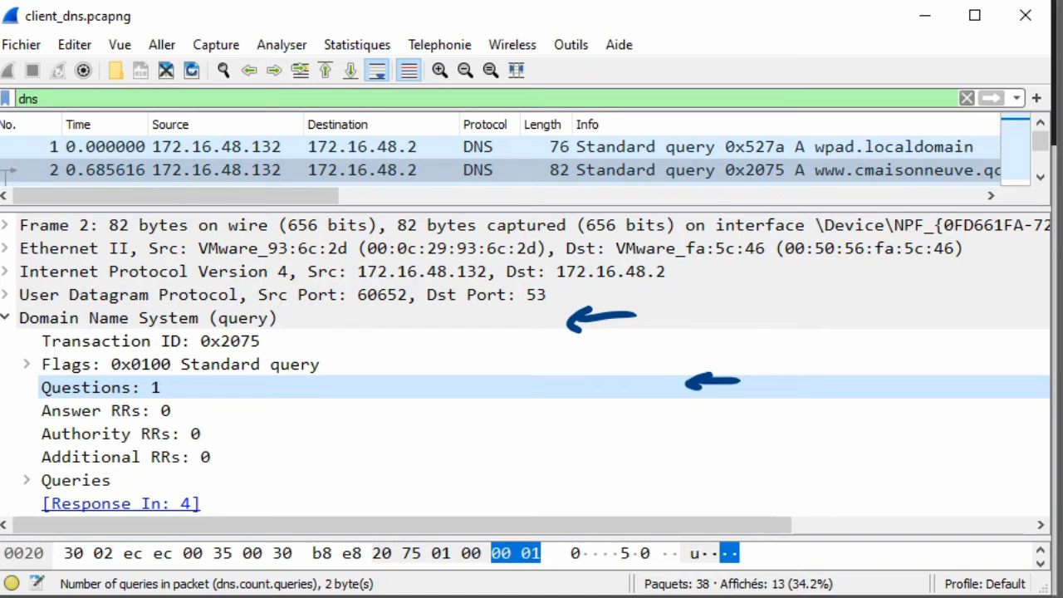
{"action": "left_click", "coordinate": [25, 482]}
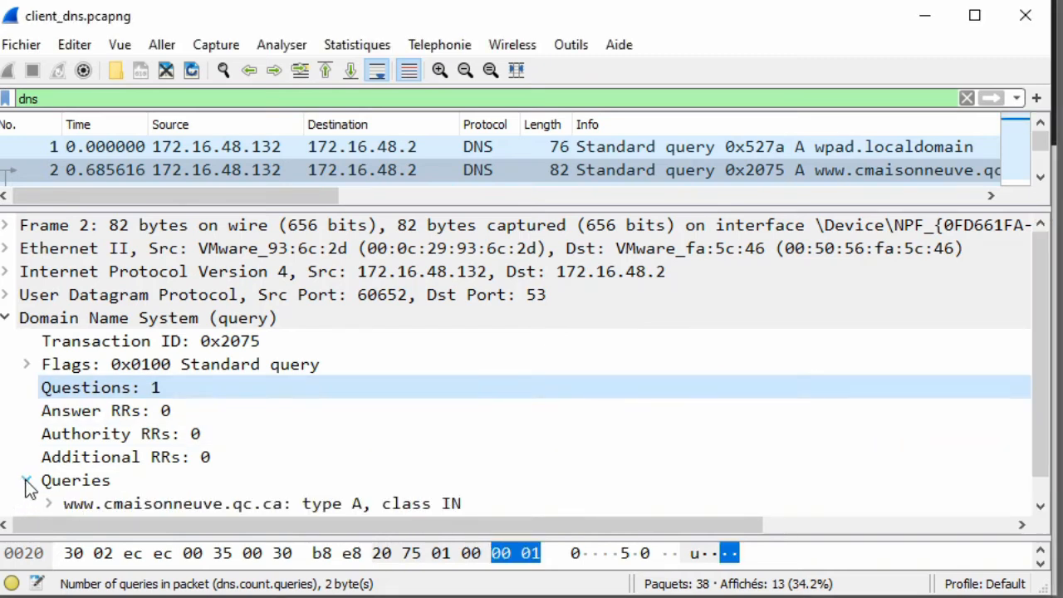
{"action": "scroll", "coordinate": [309, 417], "scroll_direction": "down", "scroll_amount": 1}
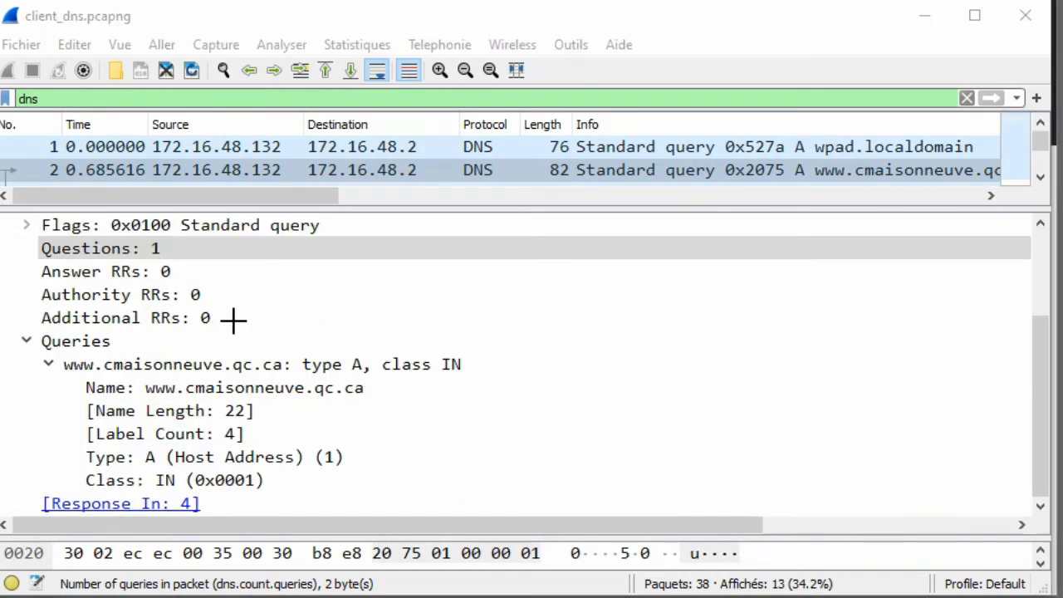
{"action": "left_click_drag", "start_coordinate": [445, 389], "coordinate": [381, 390]}
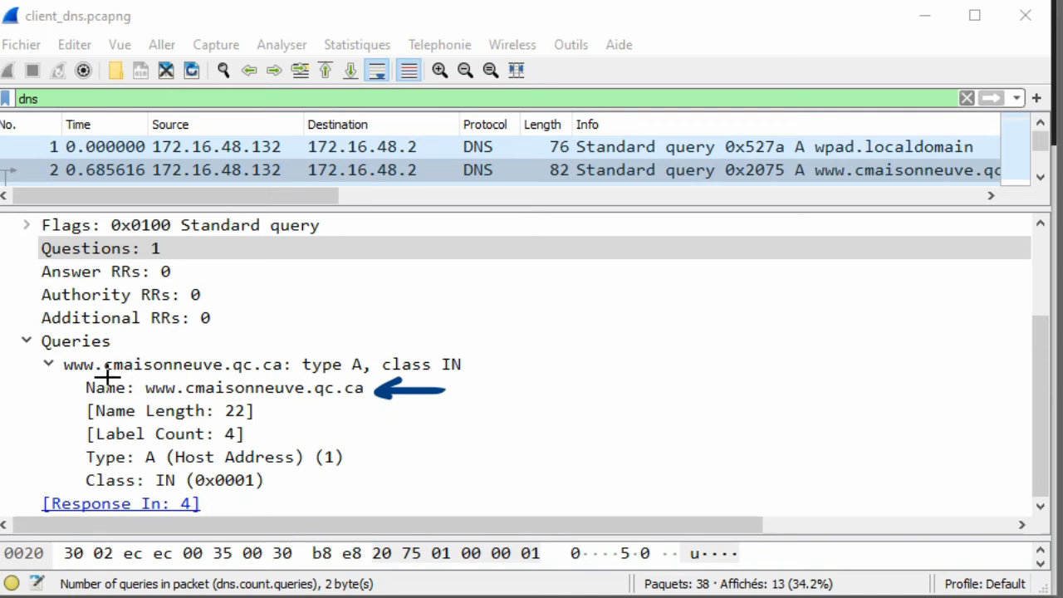
{"action": "left_click_drag", "start_coordinate": [161, 446], "coordinate": [170, 453]}
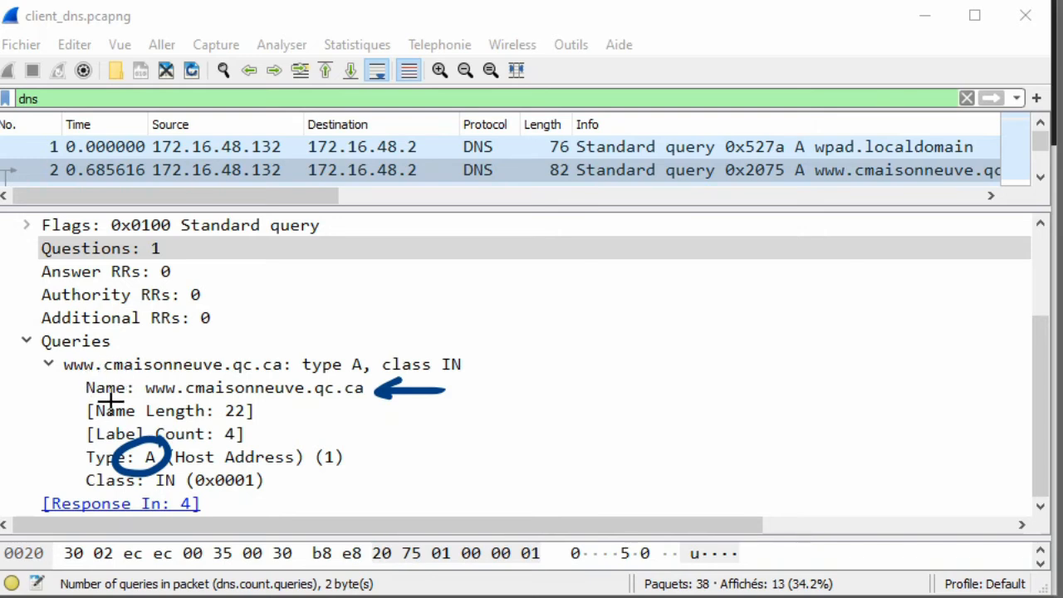
{"action": "mouse_move", "coordinate": [178, 463]}
{"action": "left_mouse_down"}
{"action": "mouse_move", "coordinate": [189, 478]}
{"action": "mouse_move", "coordinate": [162, 455]}
{"action": "left_mouse_up"}
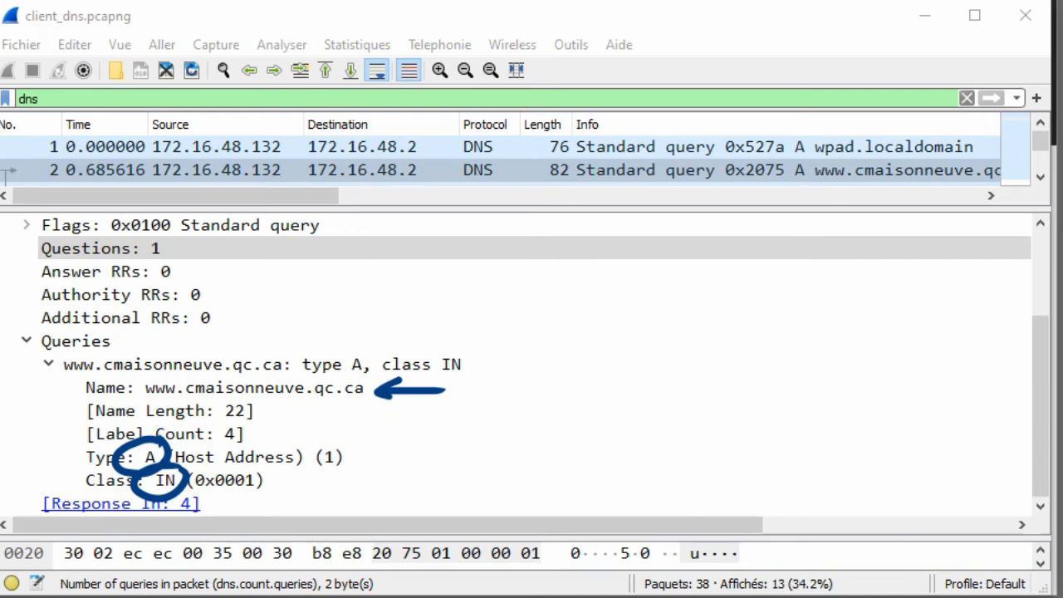
{"action": "key", "text": "Escape"}
{"action": "left_click", "coordinate": [710, 173]}
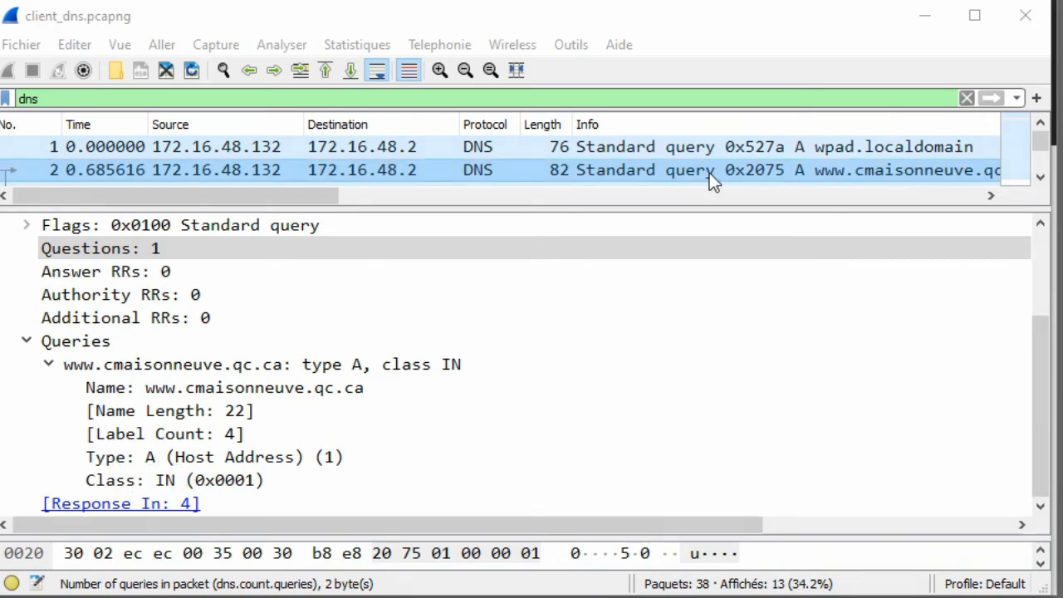
{"action": "left_click", "coordinate": [1042, 178]}
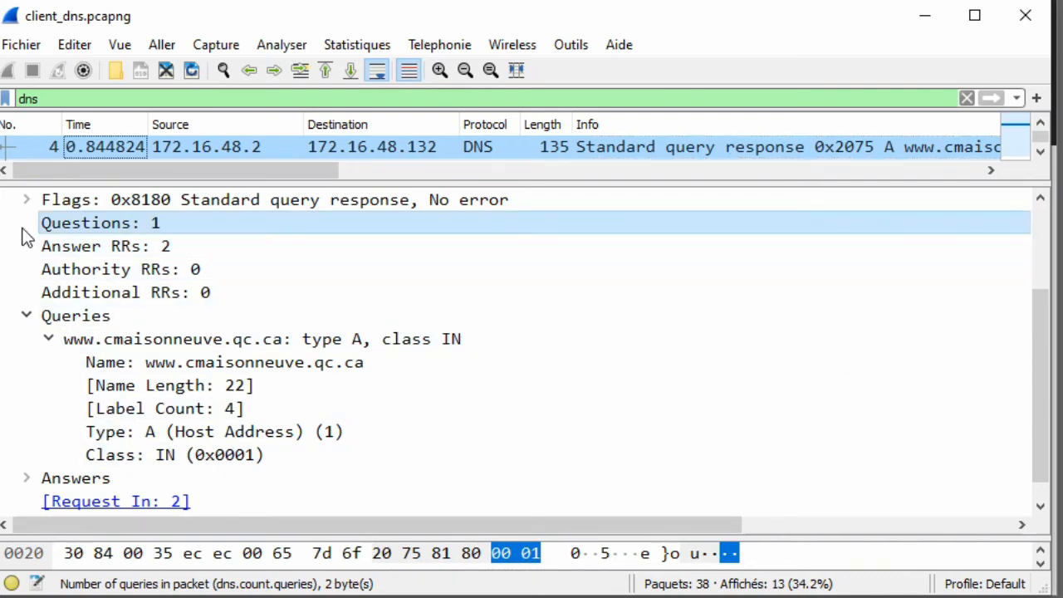
{"action": "scroll", "coordinate": [33, 249], "scroll_direction": "down", "scroll_amount": 1}
{"action": "left_click", "coordinate": [47, 456]}
{"action": "left_click", "coordinate": [26, 456]}
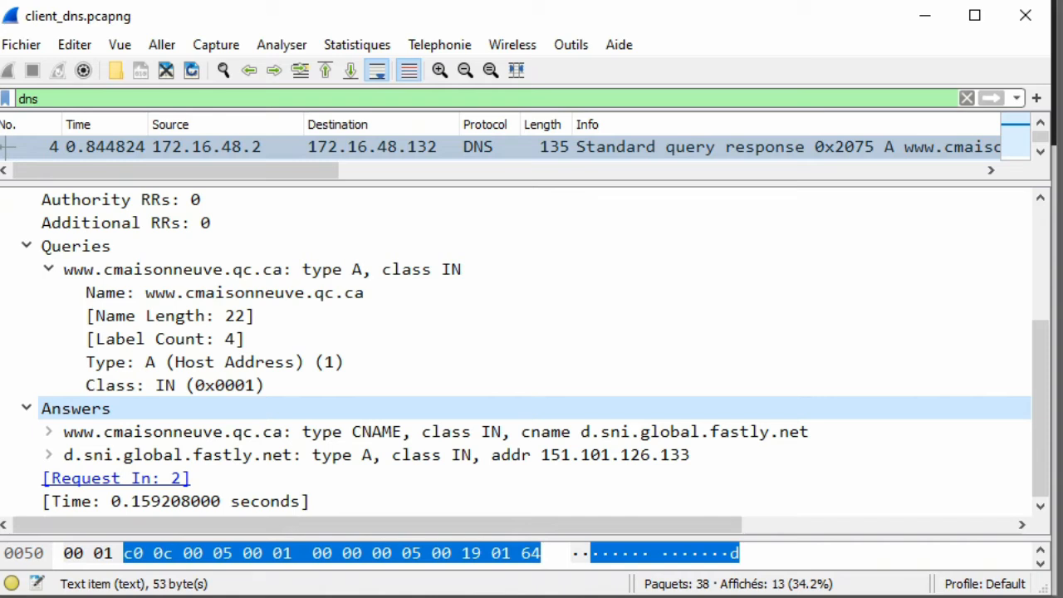
Mark the CNAME answer with its alias d.sni.global.fastly.net, and the type A answer with its address 151.101.126.133.
{"action": "mouse_move", "coordinate": [738, 376]}
{"action": "left_mouse_down"}
{"action": "mouse_move", "coordinate": [685, 415]}
{"action": "mouse_move", "coordinate": [715, 407]}
{"action": "left_mouse_up"}
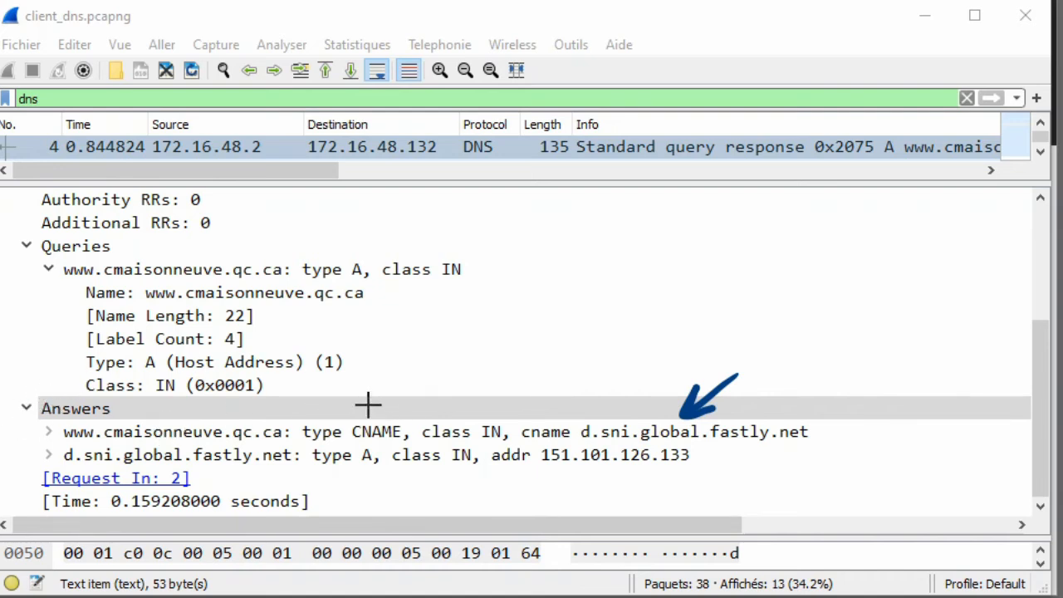
{"action": "mouse_move", "coordinate": [409, 409]}
{"action": "left_mouse_down"}
{"action": "mouse_move", "coordinate": [349, 445]}
{"action": "mouse_move", "coordinate": [397, 412]}
{"action": "left_mouse_up"}
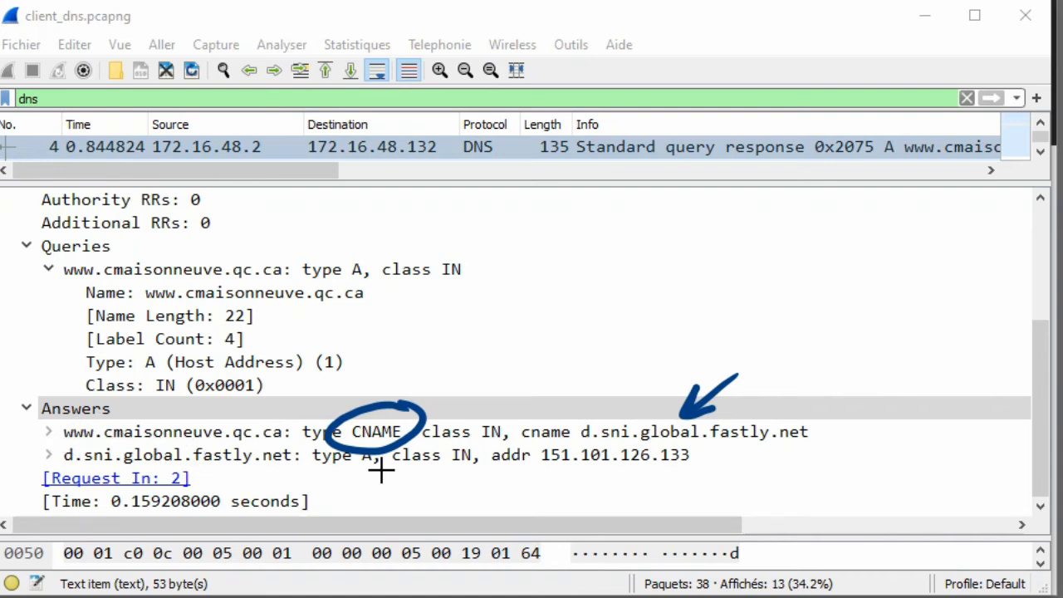
{"action": "mouse_move", "coordinate": [376, 447]}
{"action": "left_mouse_down"}
{"action": "mouse_move", "coordinate": [342, 465]}
{"action": "mouse_move", "coordinate": [387, 453]}
{"action": "left_mouse_up"}
{"action": "mouse_move", "coordinate": [524, 491]}
{"action": "left_mouse_down"}
{"action": "mouse_move", "coordinate": [559, 466]}
{"action": "mouse_move", "coordinate": [555, 479]}
{"action": "left_mouse_up"}
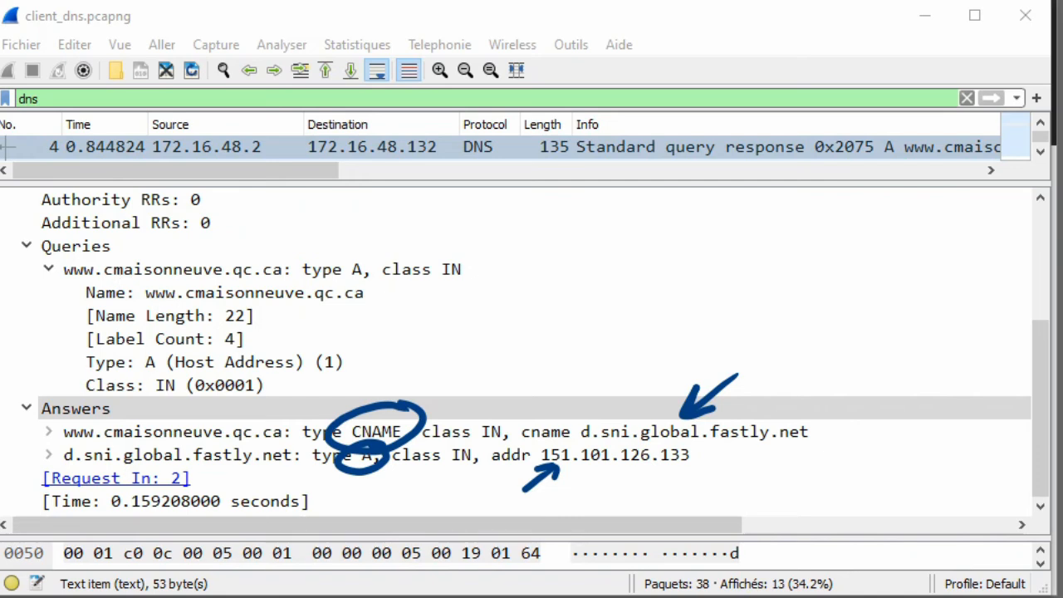
Expand the CNAME and A answer records of the DNS response to examine their individual fields.
{"action": "left_click", "coordinate": [74, 408]}
{"action": "left_click", "coordinate": [48, 431]}
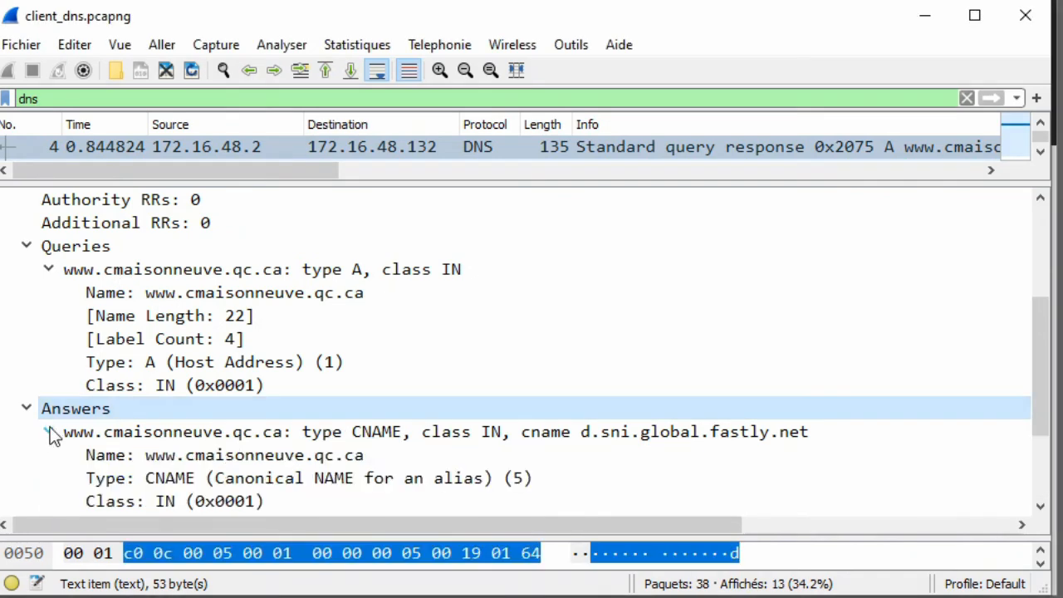
{"action": "scroll", "coordinate": [123, 408], "scroll_direction": "down", "scroll_amount": 2}
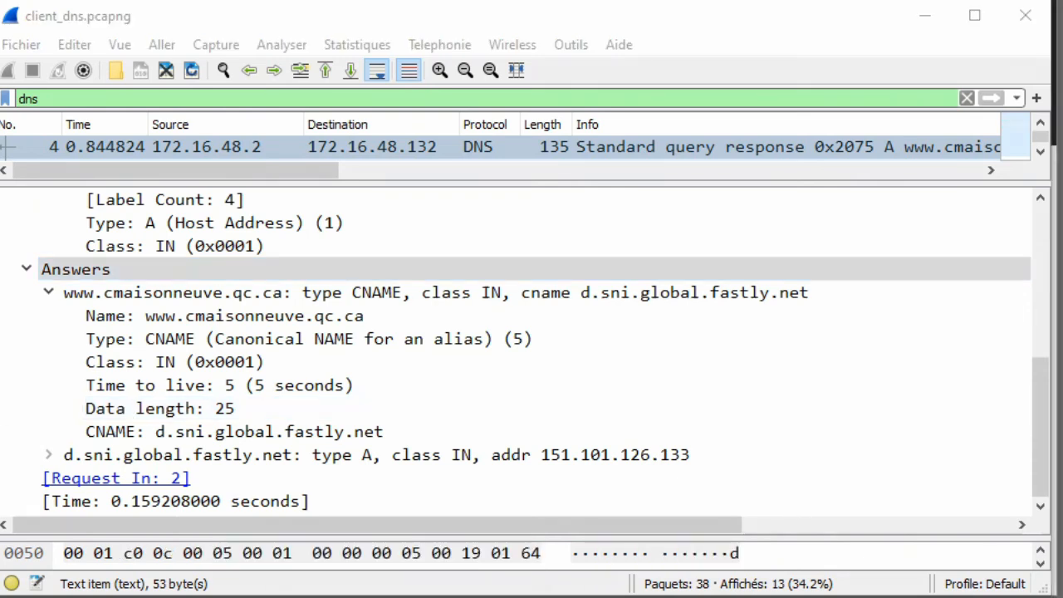
{"action": "mouse_move", "coordinate": [408, 361]}
{"action": "left_mouse_down"}
{"action": "mouse_move", "coordinate": [346, 377]}
{"action": "mouse_move", "coordinate": [361, 385]}
{"action": "mouse_move", "coordinate": [365, 364]}
{"action": "left_mouse_up"}
{"action": "left_click", "coordinate": [49, 456]}
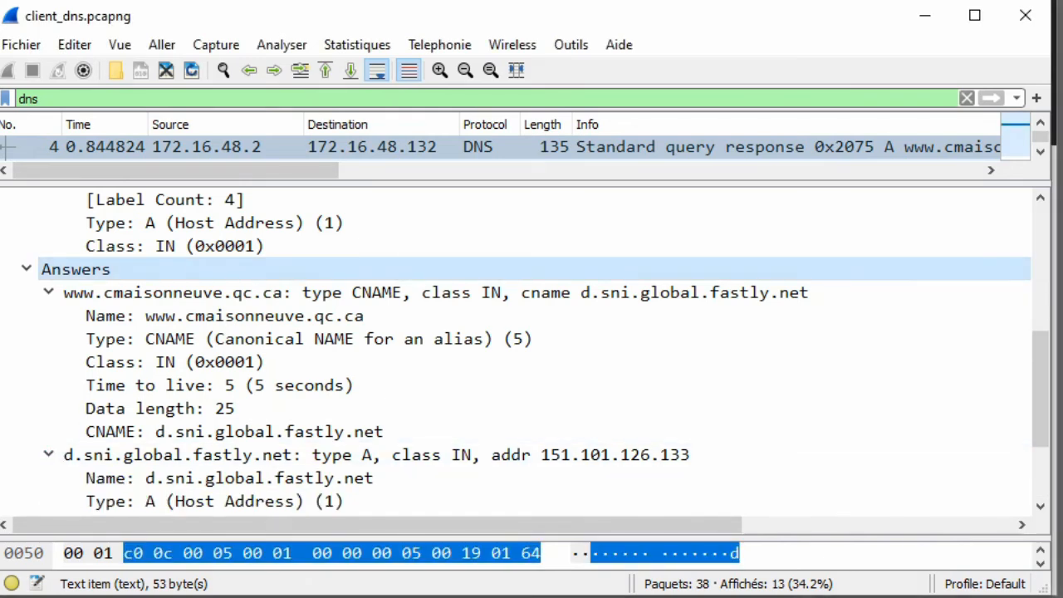
{"action": "scroll", "coordinate": [349, 435], "scroll_direction": "down", "scroll_amount": 2}
{"action": "left_click", "coordinate": [330, 411]}
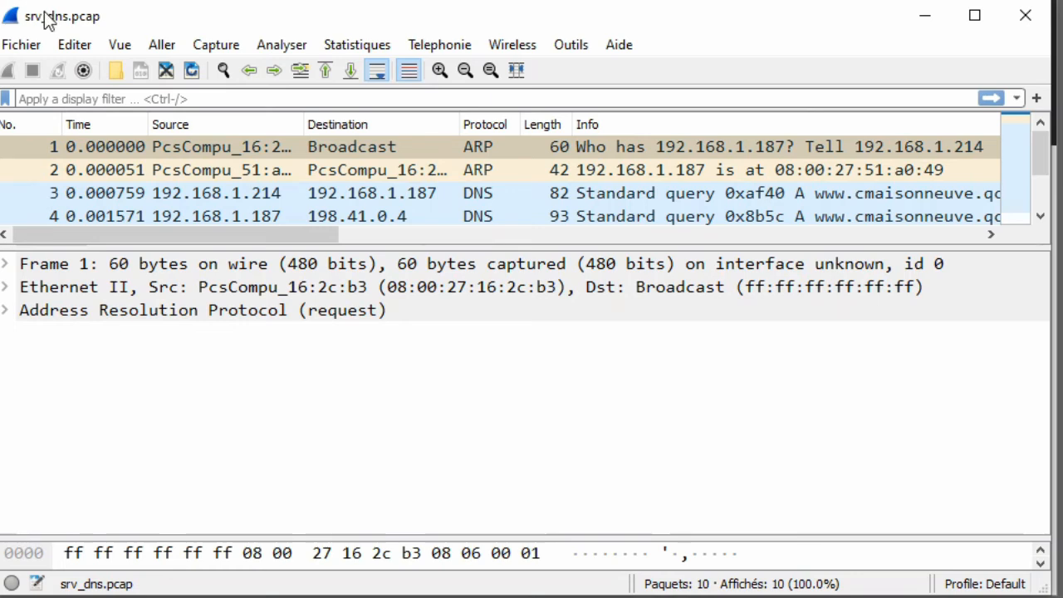
Filter the packet list of srv_dns.pcap to show only dns traffic.
{"action": "left_click", "coordinate": [75, 98]}
{"action": "type", "text": "dns"}
{"action": "key", "text": "Return"}
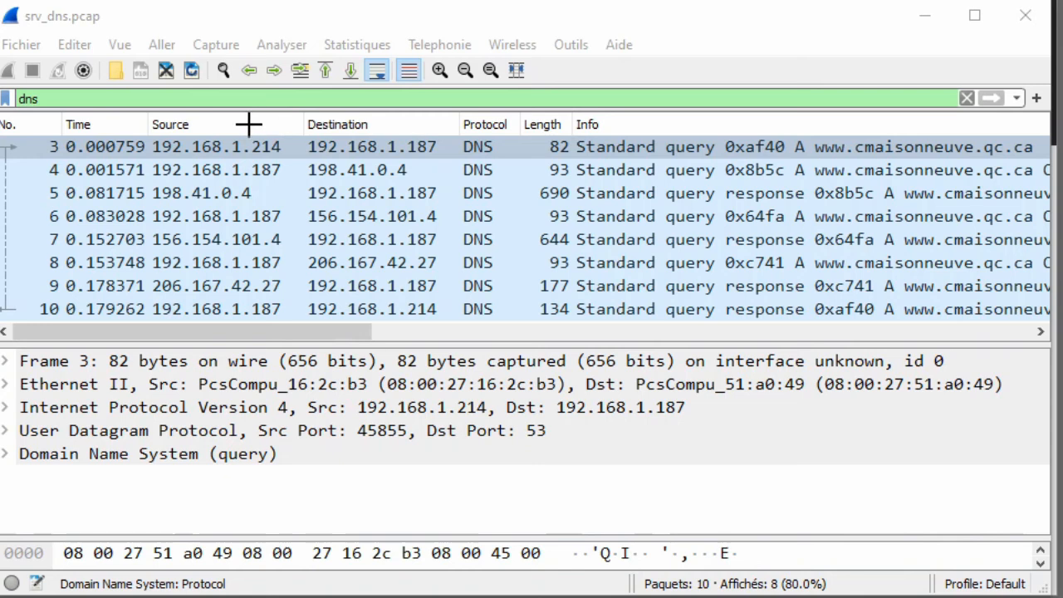
Mark packet 3's source 192.168.1.214 and destination 192.168.1.187, and point arrows at destinations 198.41.0.4 and 156.154.101.4.
{"action": "mouse_move", "coordinate": [282, 131]}
{"action": "left_mouse_down"}
{"action": "mouse_move", "coordinate": [254, 131]}
{"action": "mouse_move", "coordinate": [249, 158]}
{"action": "mouse_move", "coordinate": [285, 137]}
{"action": "left_mouse_up"}
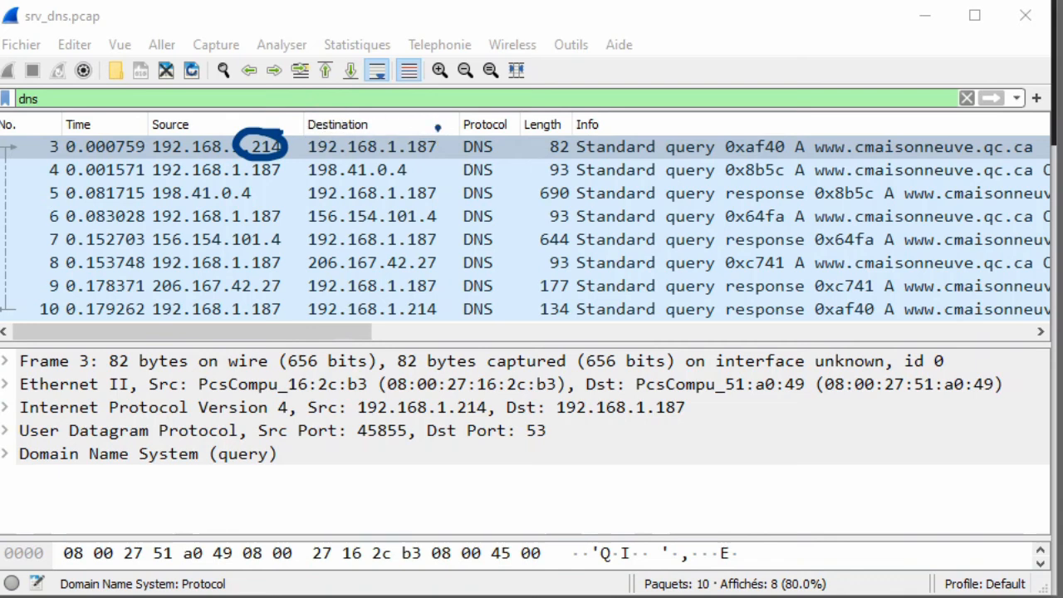
{"action": "left_click_drag", "start_coordinate": [435, 125], "coordinate": [435, 131]}
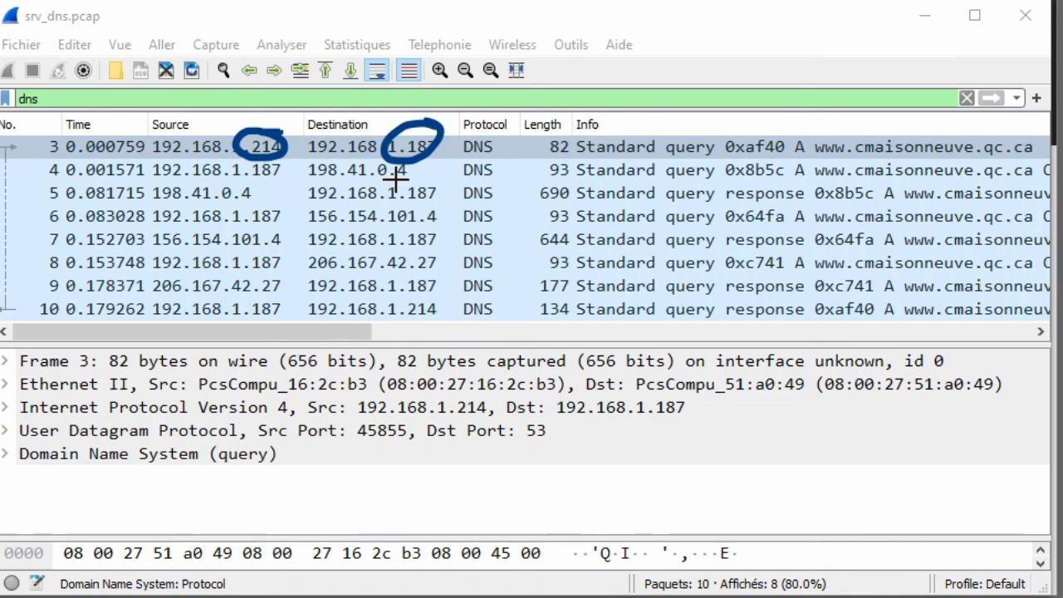
{"action": "mouse_move", "coordinate": [455, 169]}
{"action": "left_mouse_down"}
{"action": "mouse_move", "coordinate": [424, 170]}
{"action": "mouse_move", "coordinate": [434, 178]}
{"action": "left_mouse_up"}
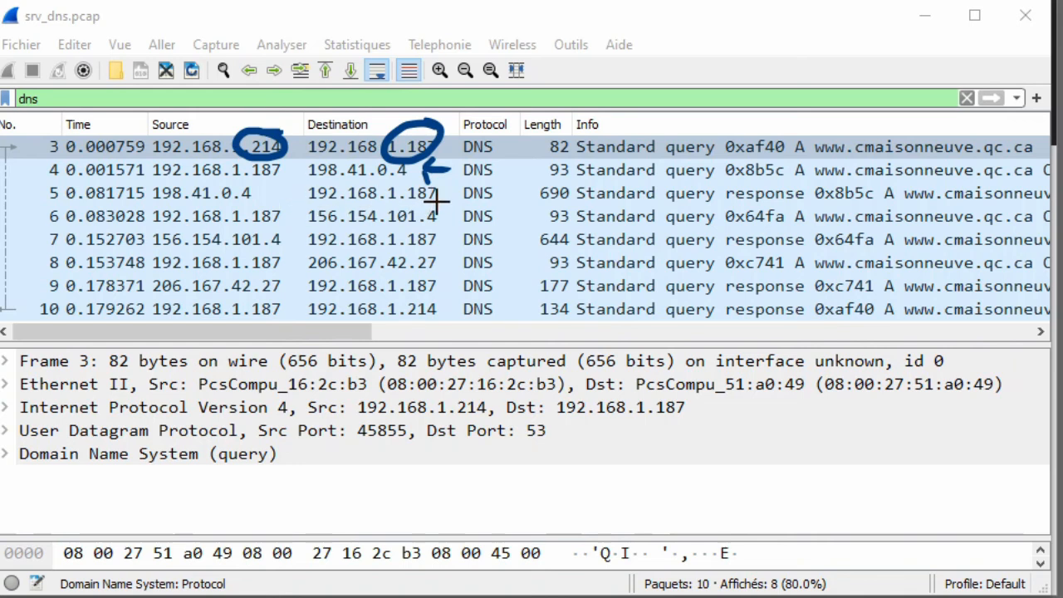
{"action": "left_click_drag", "start_coordinate": [474, 205], "coordinate": [438, 217]}
{"action": "mouse_move", "coordinate": [447, 210]}
{"action": "left_mouse_down"}
{"action": "mouse_move", "coordinate": [438, 217]}
{"action": "mouse_move", "coordinate": [450, 220]}
{"action": "left_mouse_up"}
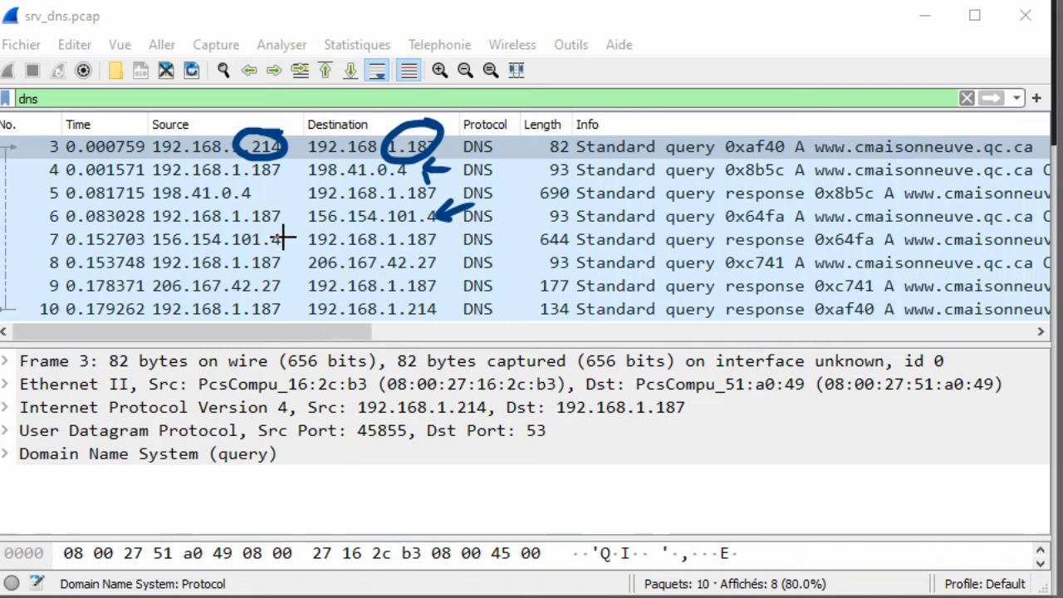
Mark packet 7's source, point an arrow at destination 206.167.42.27, and draw arrows between source and destination on packets 9 and 10.
{"action": "left_click_drag", "start_coordinate": [290, 240], "coordinate": [297, 240]}
{"action": "mouse_move", "coordinate": [473, 236]}
{"action": "left_mouse_down"}
{"action": "mouse_move", "coordinate": [442, 258]}
{"action": "mouse_move", "coordinate": [453, 258]}
{"action": "left_mouse_up"}
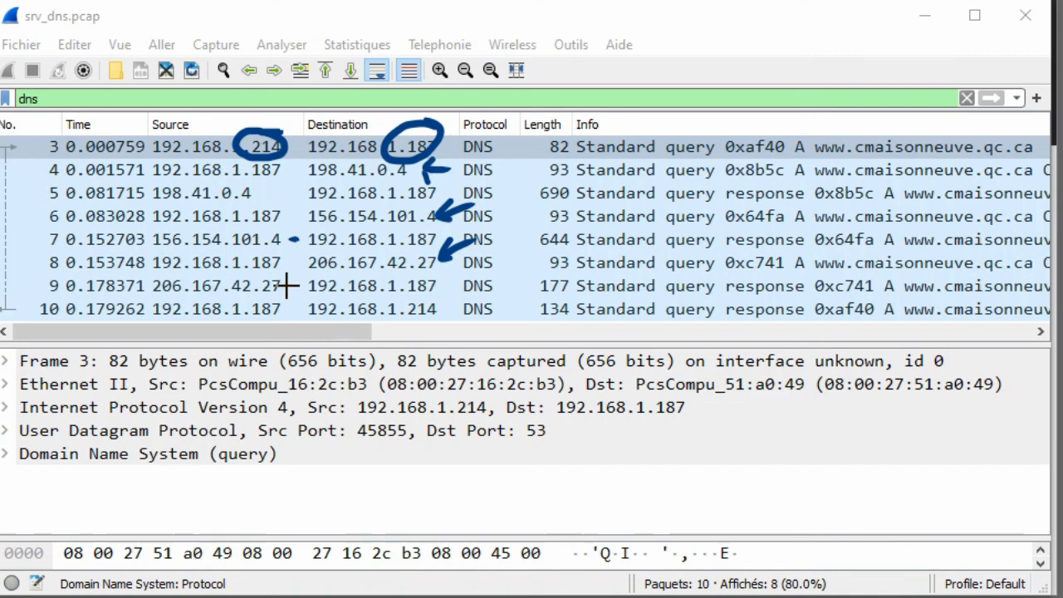
{"action": "mouse_move", "coordinate": [295, 285]}
{"action": "left_mouse_down"}
{"action": "mouse_move", "coordinate": [313, 282]}
{"action": "mouse_move", "coordinate": [285, 311]}
{"action": "mouse_move", "coordinate": [309, 307]}
{"action": "left_mouse_up"}
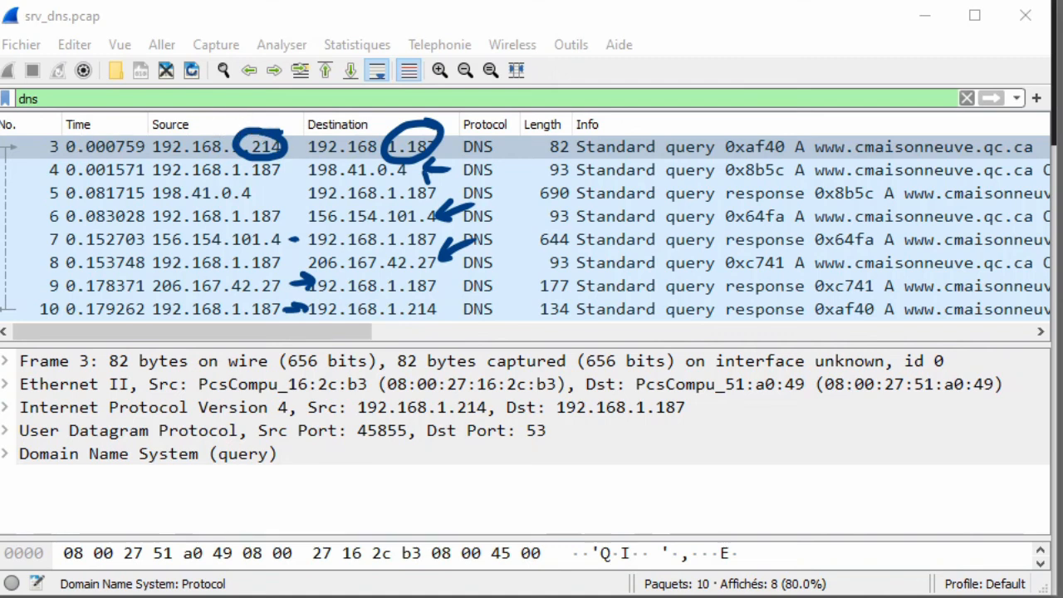
{"action": "mouse_move", "coordinate": [124, 149]}
{"action": "left_mouse_down"}
{"action": "mouse_move", "coordinate": [415, 142]}
{"action": "mouse_move", "coordinate": [426, 170]}
{"action": "mouse_move", "coordinate": [332, 272]}
{"action": "mouse_move", "coordinate": [84, 229]}
{"action": "left_mouse_up"}
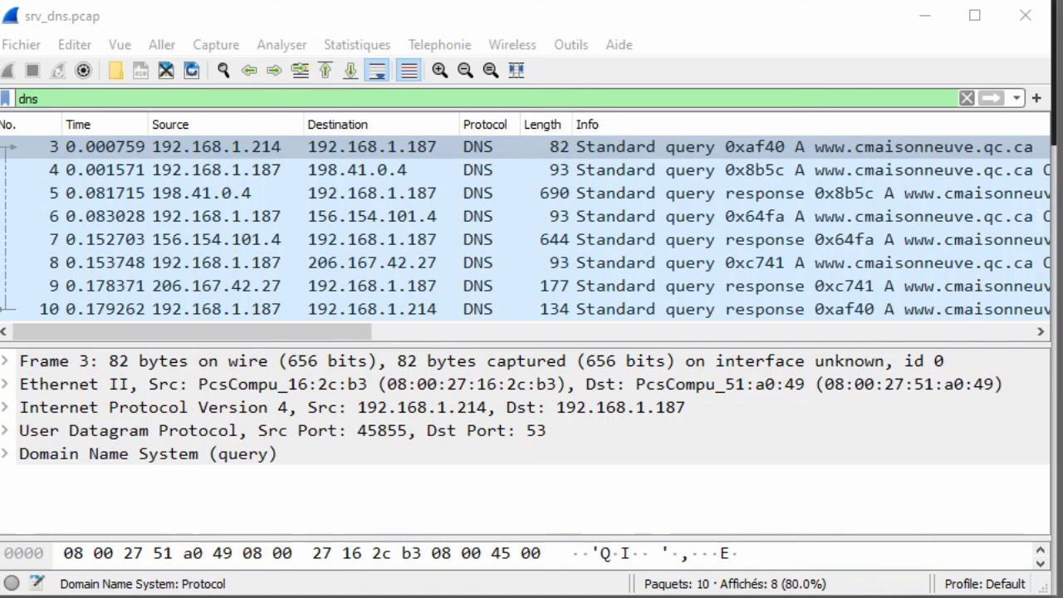
Expand the DNS query flags of packet 3 and point an arrow at its Recursion desired flag.
{"action": "left_click", "coordinate": [233, 146]}
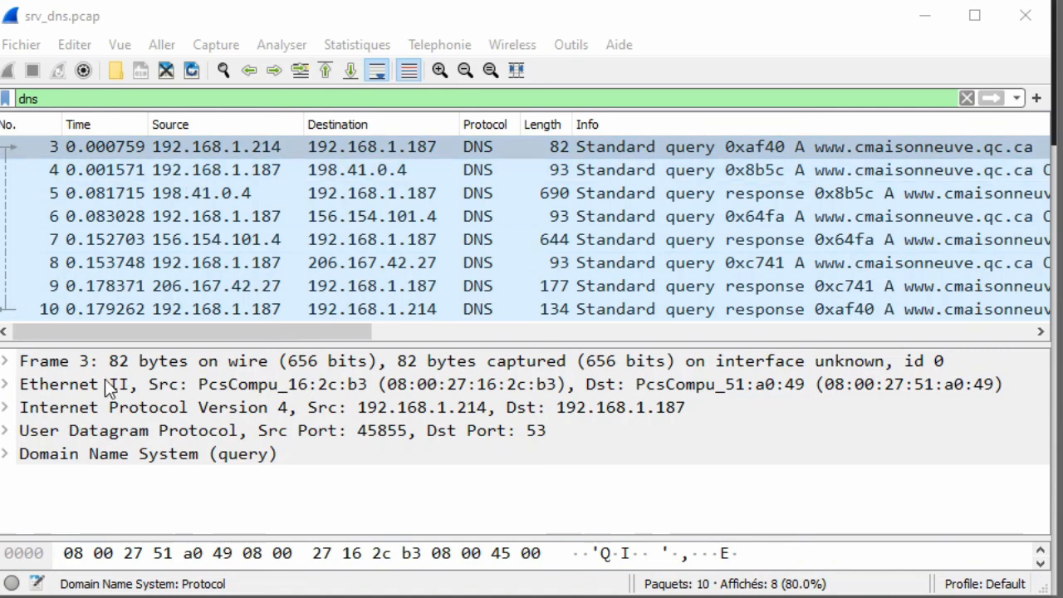
{"action": "left_click_drag", "start_coordinate": [435, 343], "coordinate": [432, 197]}
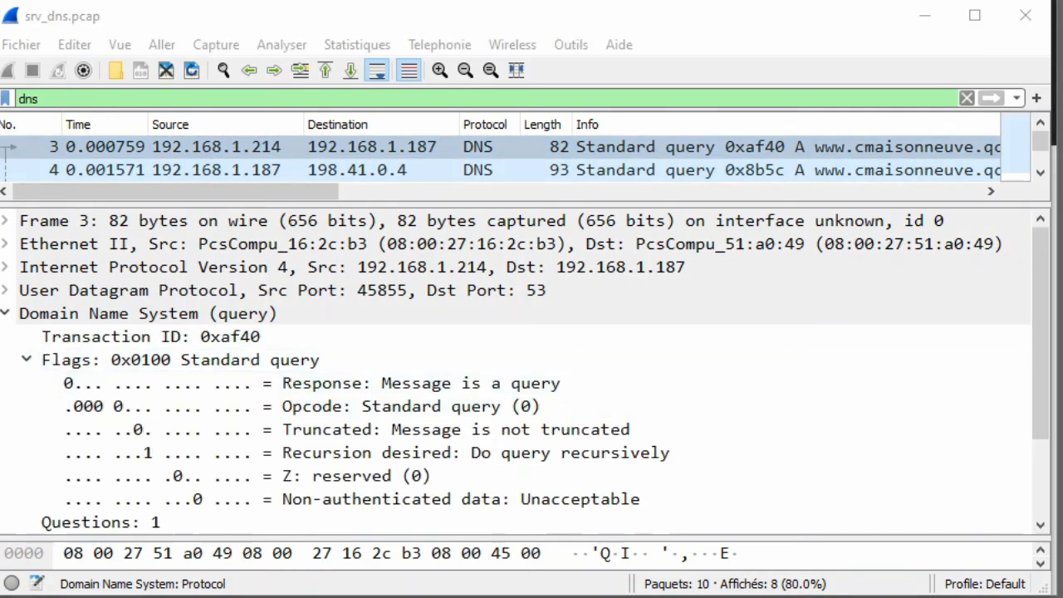
{"action": "mouse_move", "coordinate": [731, 409]}
{"action": "left_mouse_down"}
{"action": "mouse_move", "coordinate": [668, 451]}
{"action": "mouse_move", "coordinate": [688, 450]}
{"action": "left_mouse_up"}
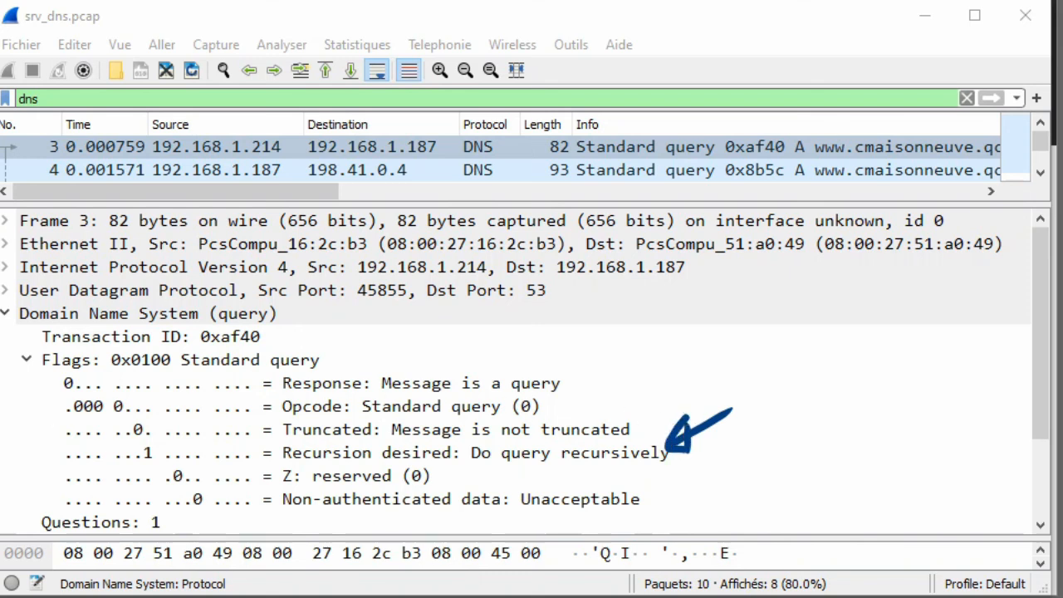
Show the DNS flags of packet 4, circle its Recursion desired bit, and point an arrow at that flag's description.
{"action": "left_click", "coordinate": [284, 171]}
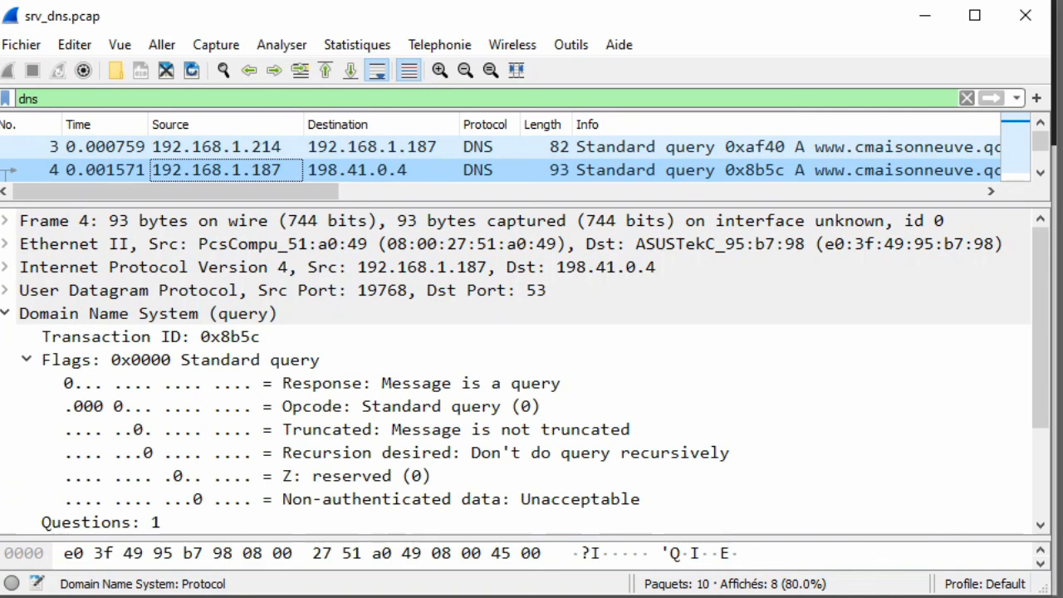
{"action": "mouse_move", "coordinate": [177, 445]}
{"action": "left_mouse_down"}
{"action": "mouse_move", "coordinate": [120, 436]}
{"action": "mouse_move", "coordinate": [166, 428]}
{"action": "left_mouse_up"}
{"action": "mouse_move", "coordinate": [765, 401]}
{"action": "left_mouse_down"}
{"action": "mouse_move", "coordinate": [694, 428]}
{"action": "mouse_move", "coordinate": [719, 437]}
{"action": "left_mouse_up"}
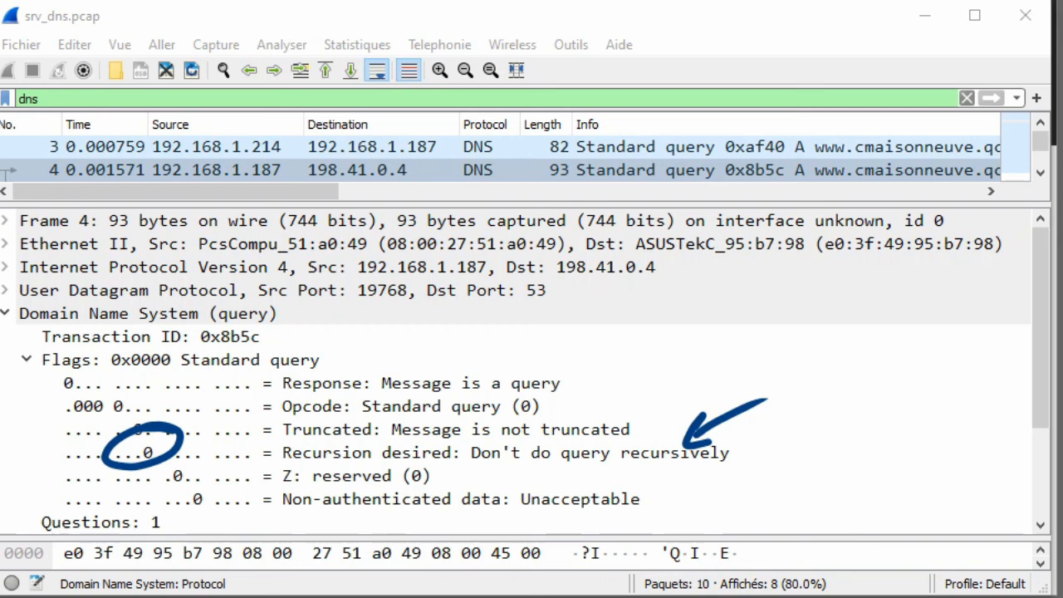
Examine the DNS query to 206.167.42.27 in packet 8, including its flags, queries and expanded additional records.
{"action": "left_click_drag", "start_coordinate": [376, 204], "coordinate": [363, 372]}
{"action": "left_click", "coordinate": [359, 263]}
{"action": "left_click_drag", "start_coordinate": [412, 372], "coordinate": [415, 196]}
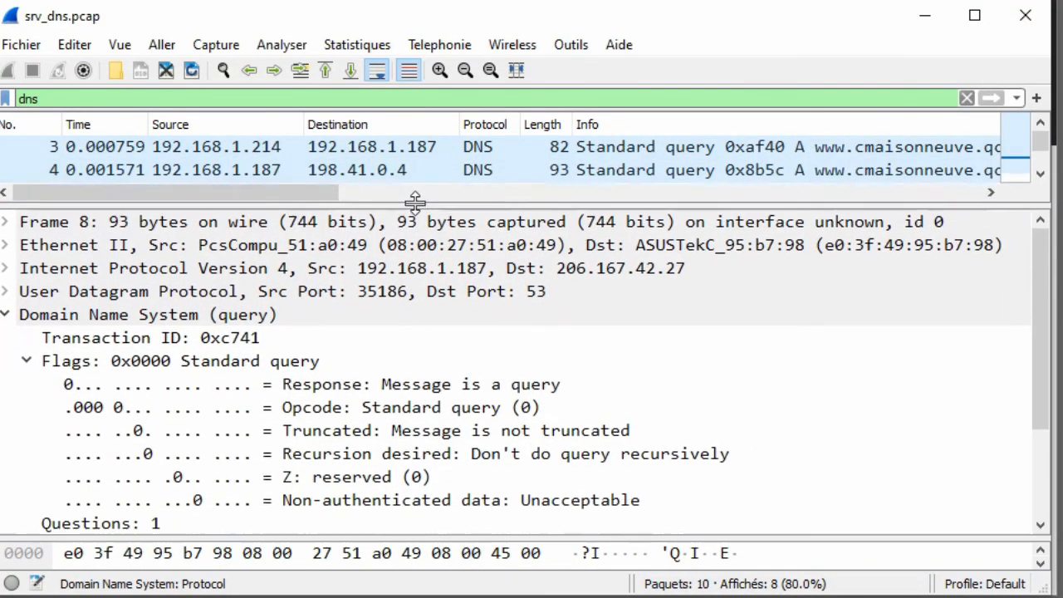
{"action": "scroll", "coordinate": [105, 190], "scroll_direction": "right", "scroll_amount": 5}
{"action": "scroll", "coordinate": [105, 190], "scroll_direction": "left", "scroll_amount": 5}
{"action": "scroll", "coordinate": [84, 435], "scroll_direction": "down", "scroll_amount": 3}
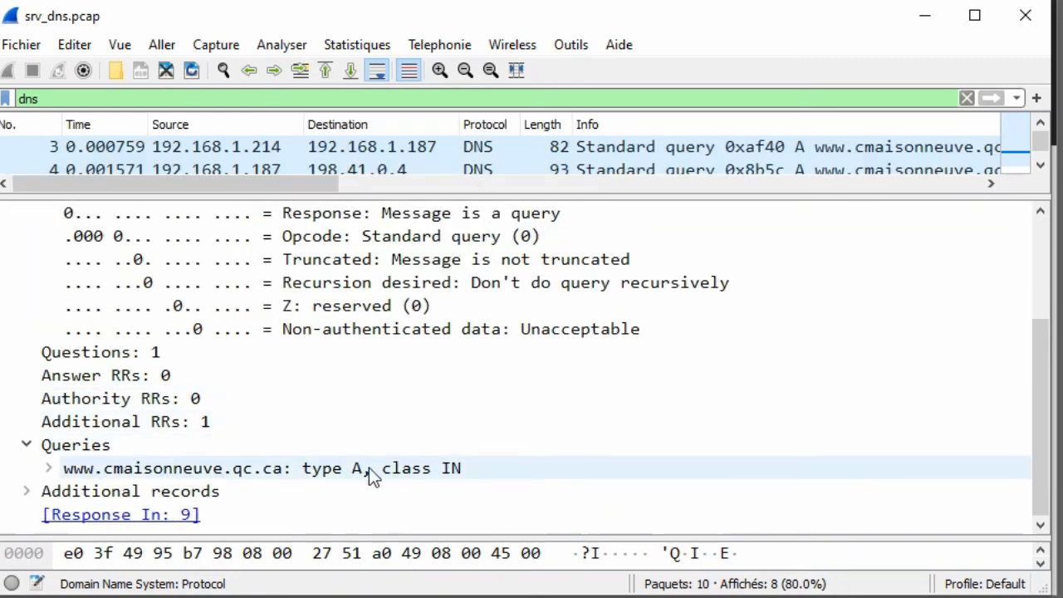
{"action": "left_click", "coordinate": [30, 491]}
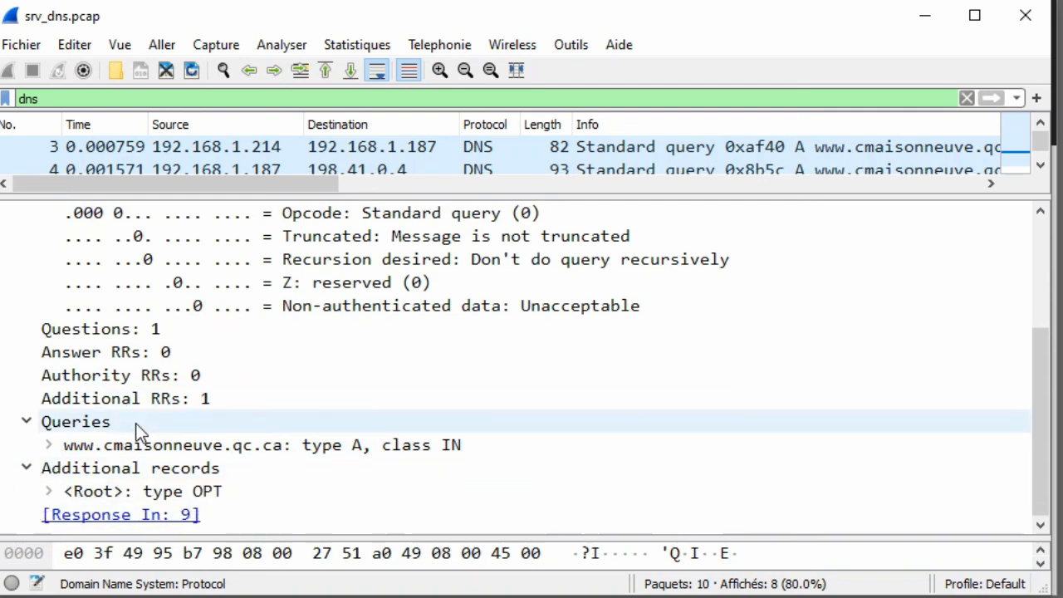
Show the DNS answers of response packet 9 and point an arrow at the type A address 207.162.107.77.
{"action": "left_click", "coordinate": [121, 514]}
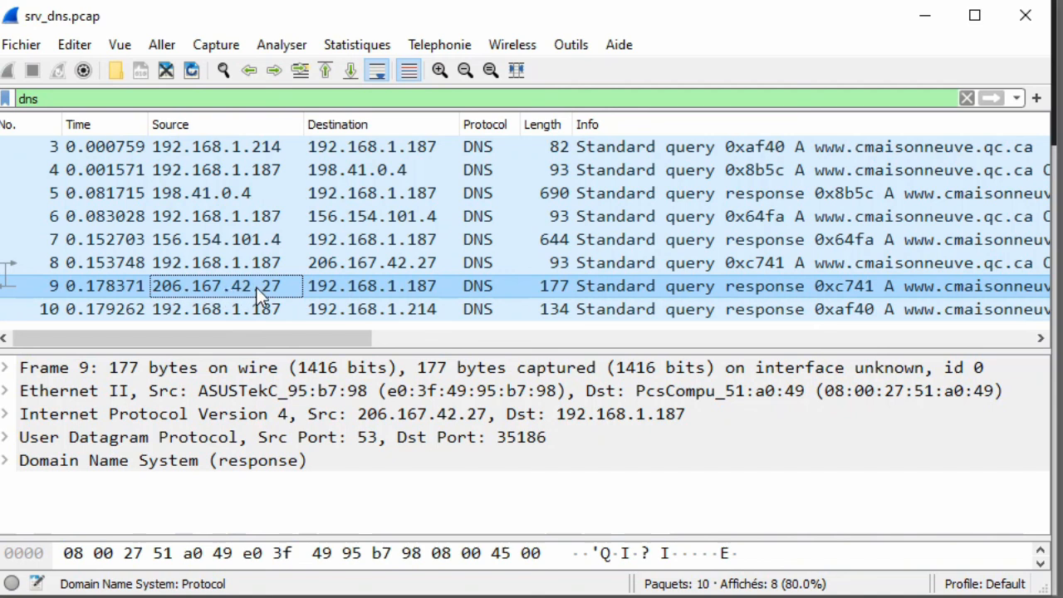
{"action": "left_click_drag", "start_coordinate": [260, 348], "coordinate": [274, 246]}
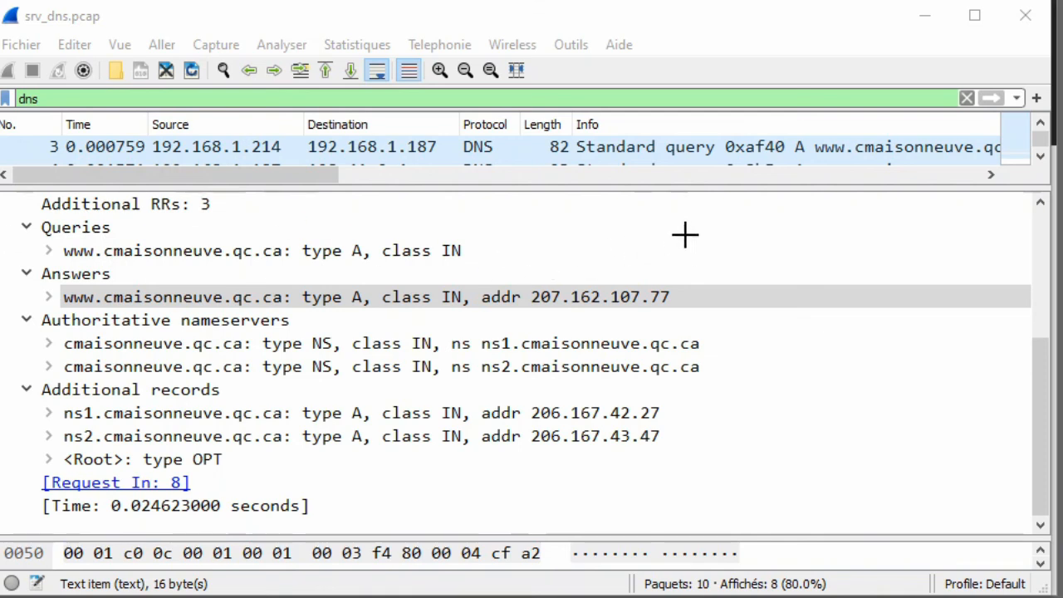
{"action": "left_click_drag", "start_coordinate": [637, 282], "coordinate": [712, 238]}
{"action": "left_click_drag", "start_coordinate": [641, 264], "coordinate": [664, 279]}
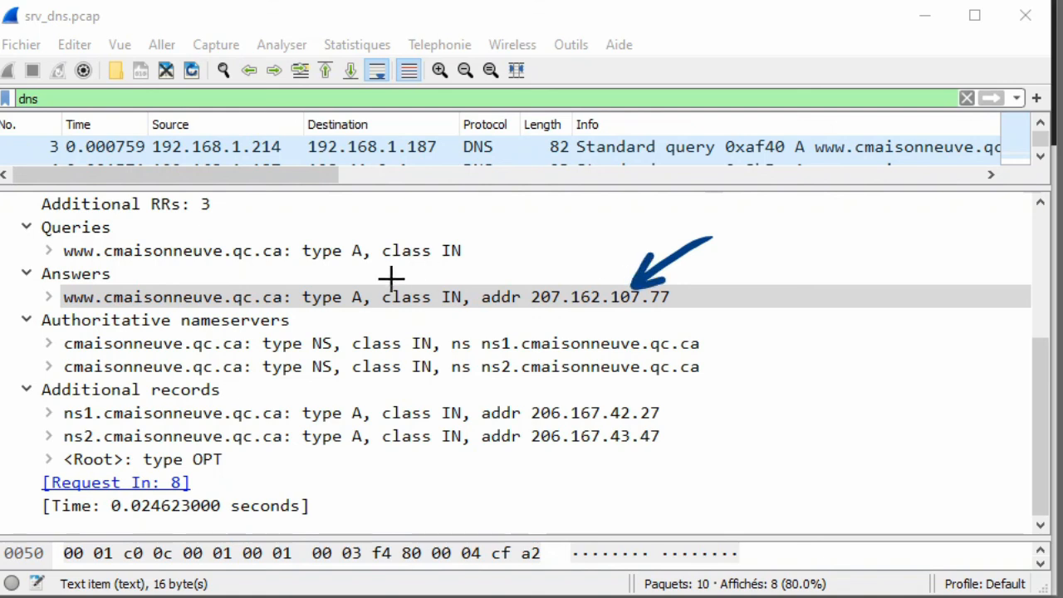